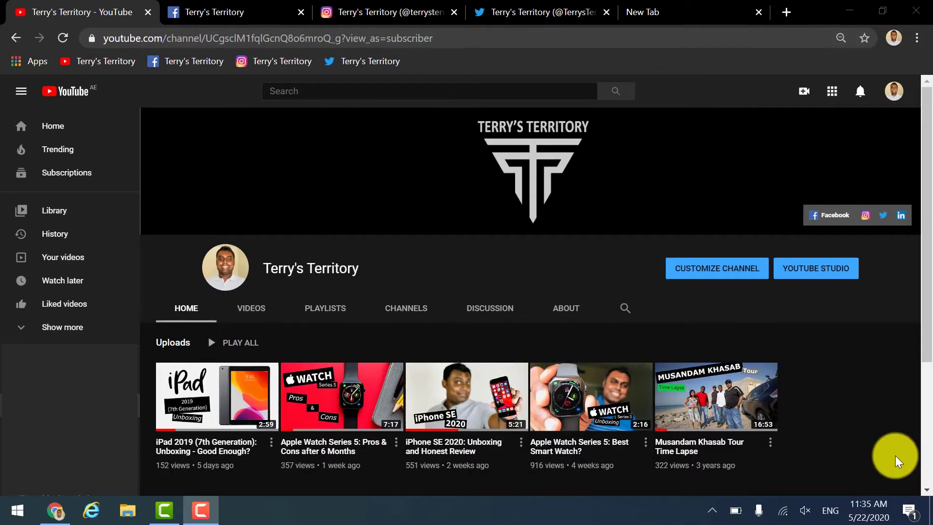
Open the ToTok Messenger website at totok.ai in the empty browser tab
mouse_move(675, 393)
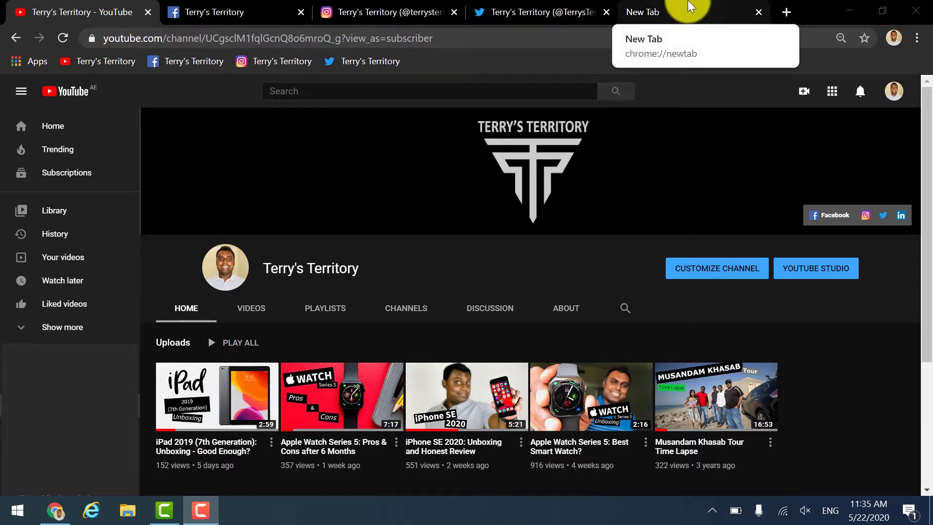
left_click(690, 6)
type("totok.ai")
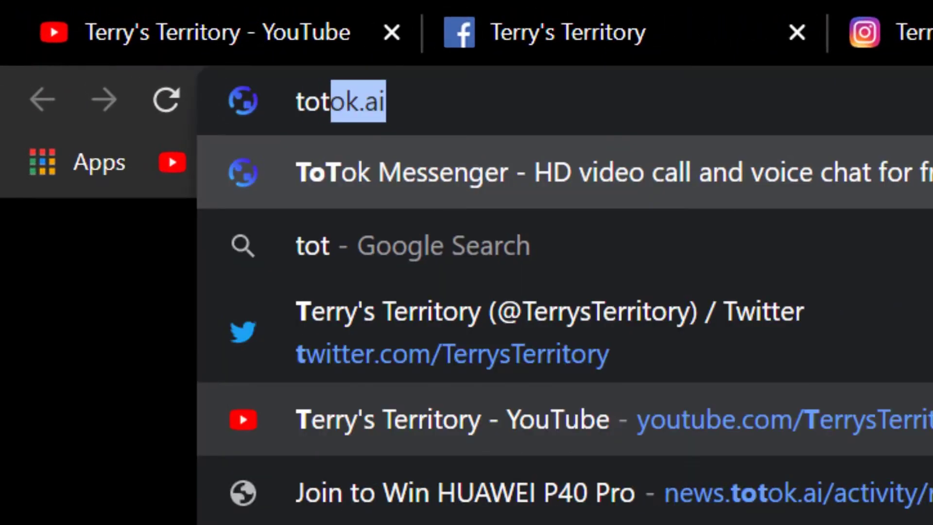
key("Return")
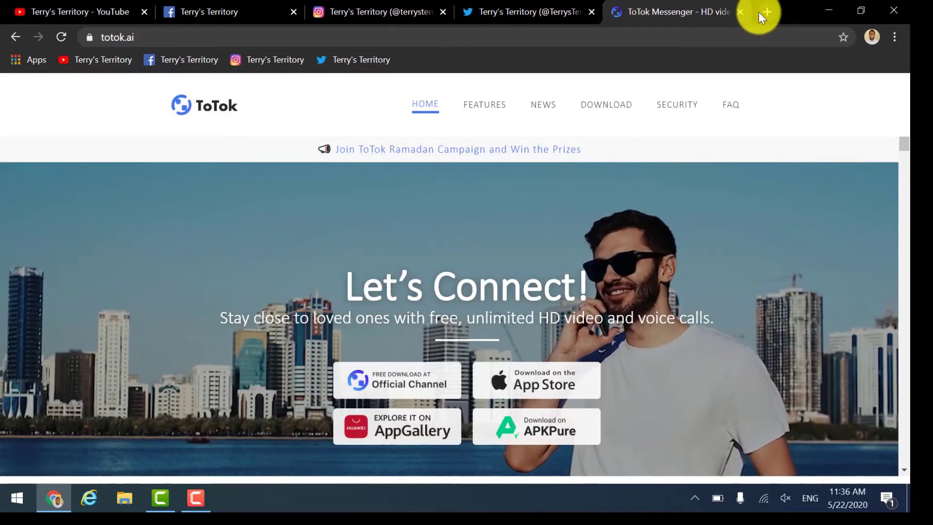
Open bluestacks.com/download in a new browser tab and translate the page from Arabic to English
left_click(762, 13)
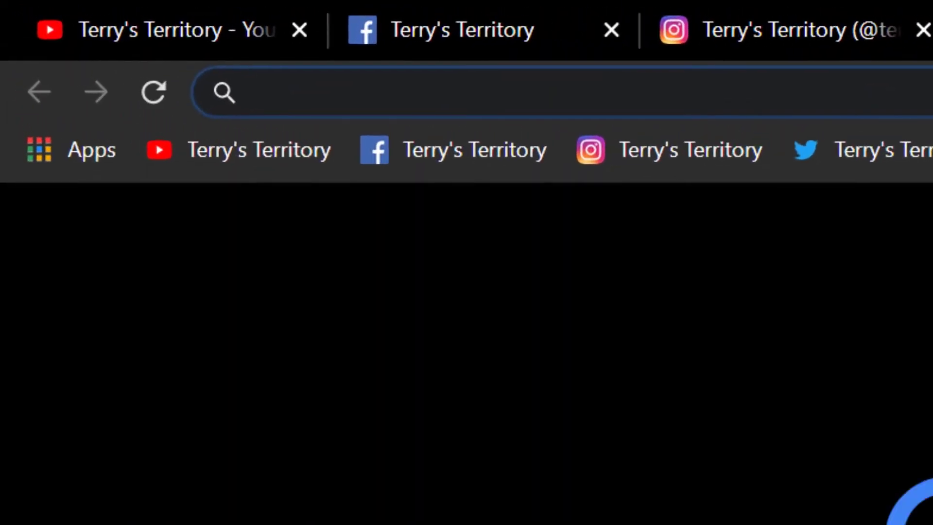
type("blue")
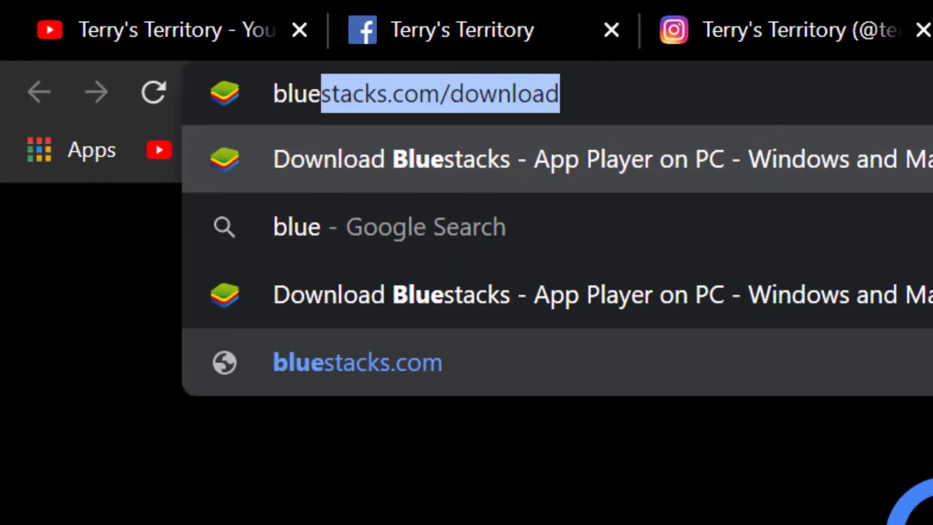
key("Return")
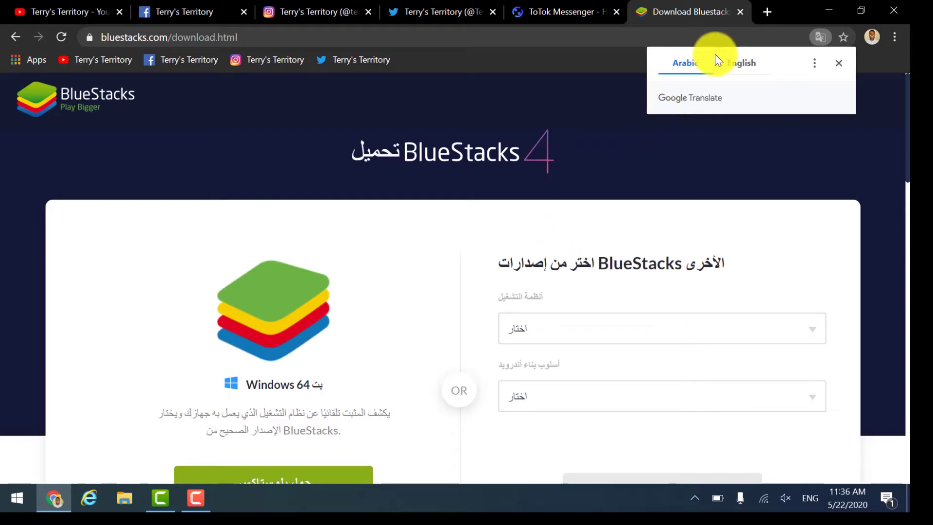
left_click(737, 59)
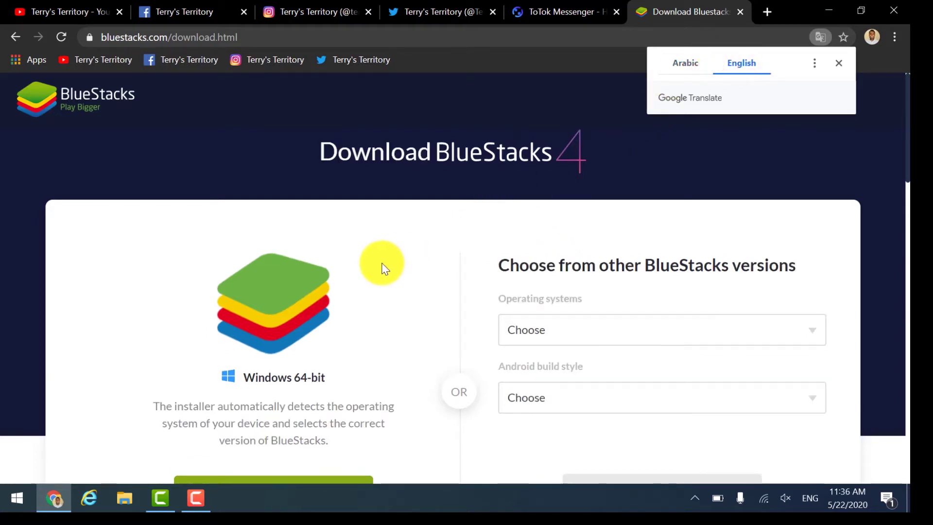
scroll(240, 381, "down", 2)
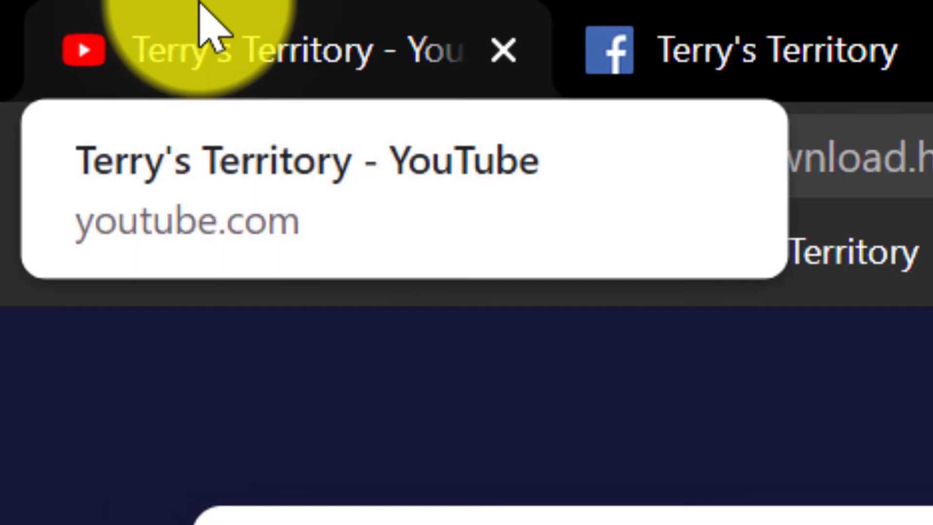
left_click(203, 14)
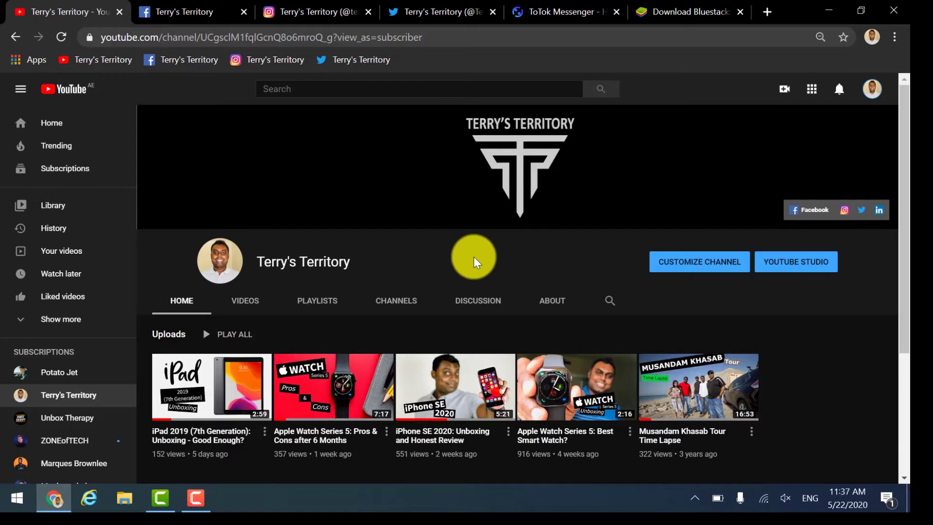
left_click(692, 11)
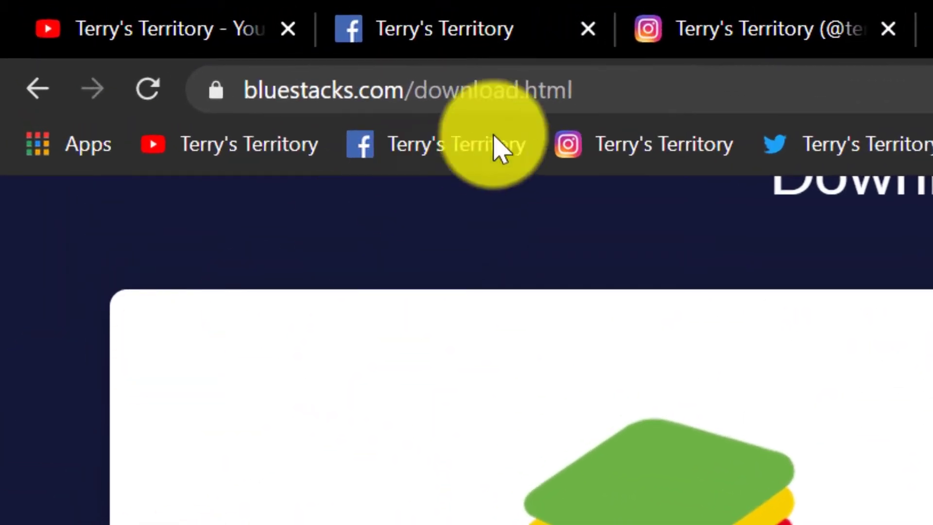
Choose Windows 64 Bit as the operating system under other BlueStacks versions, and download the auto-detecting BlueStacks installer
left_click(685, 80)
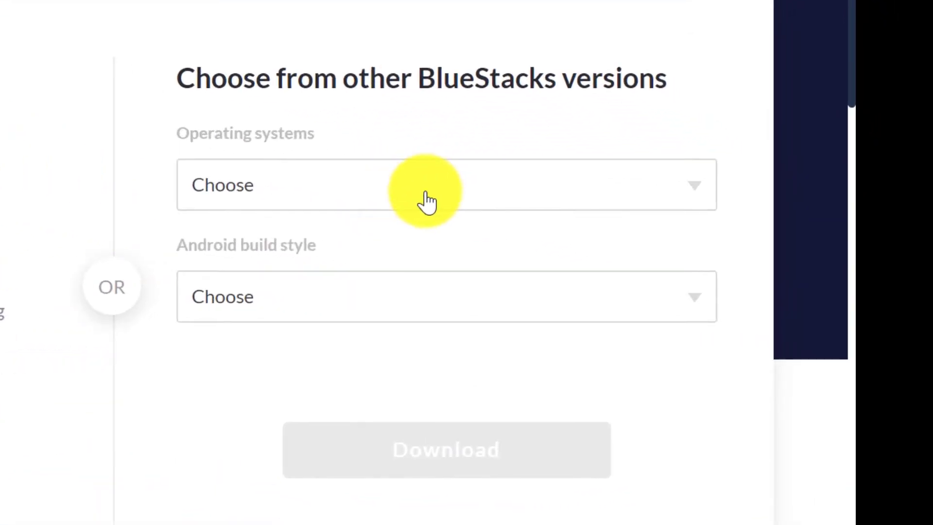
left_click(426, 200)
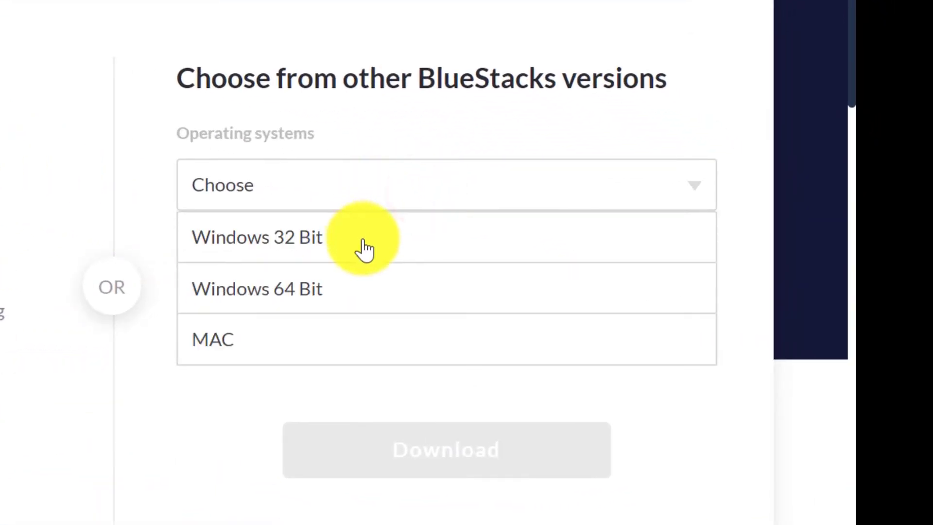
left_click(342, 296)
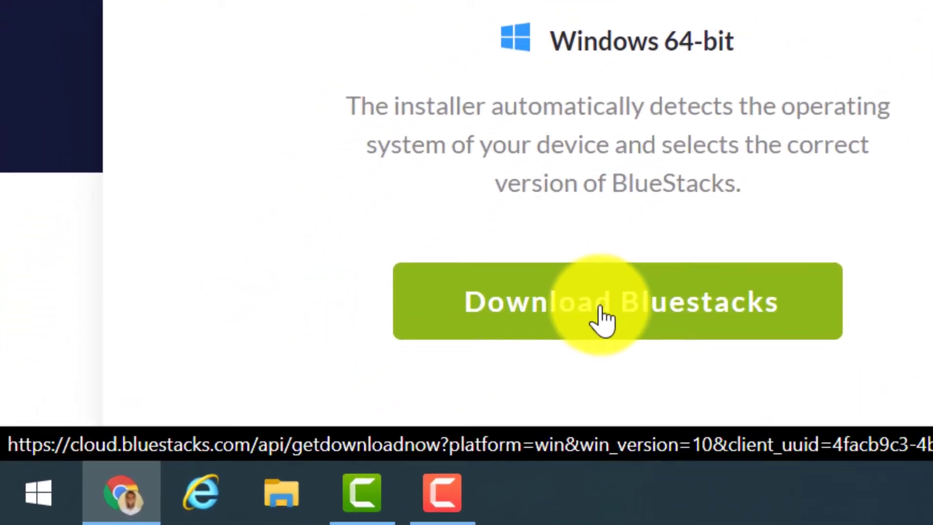
left_click(600, 307)
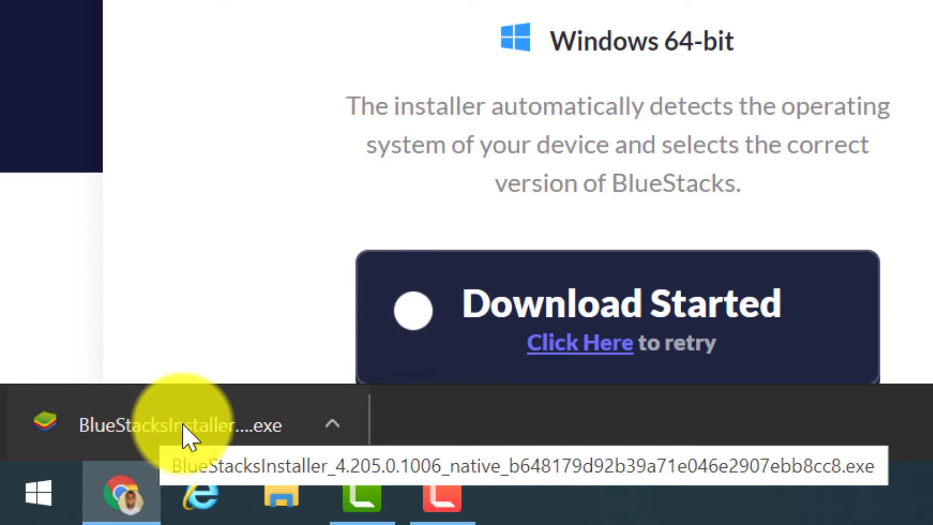
Switch to File Explorer, run the BlueStacks installer from the Downloads folder, and minimize the windows behind it
left_click(274, 490)
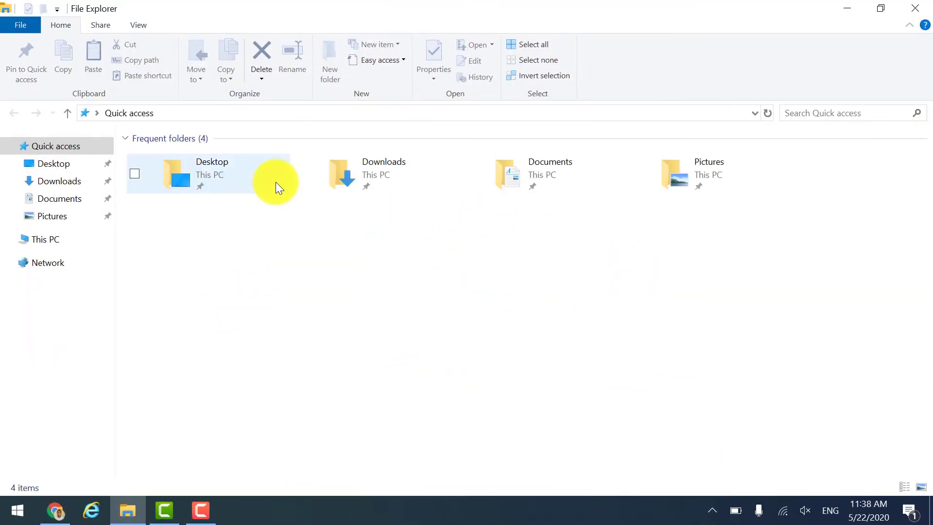
left_click(61, 182)
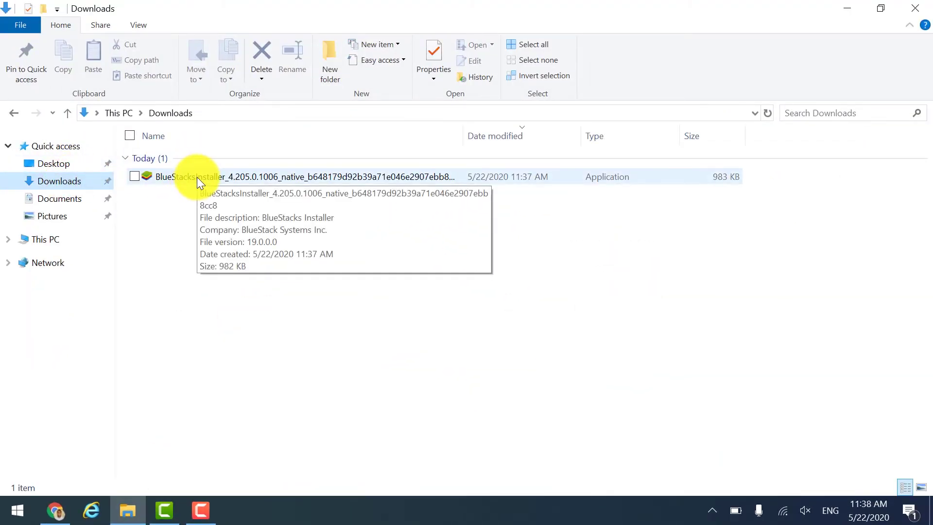
left_click(228, 178)
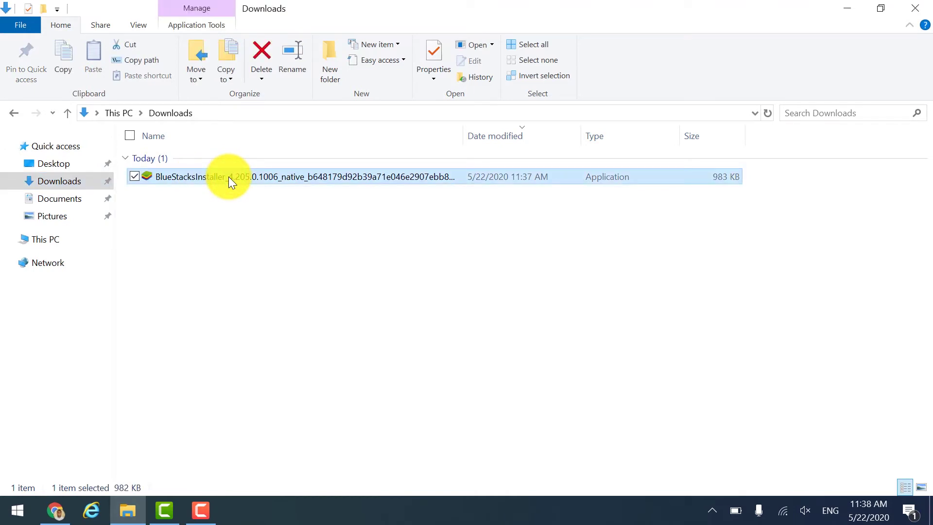
double_click(228, 176)
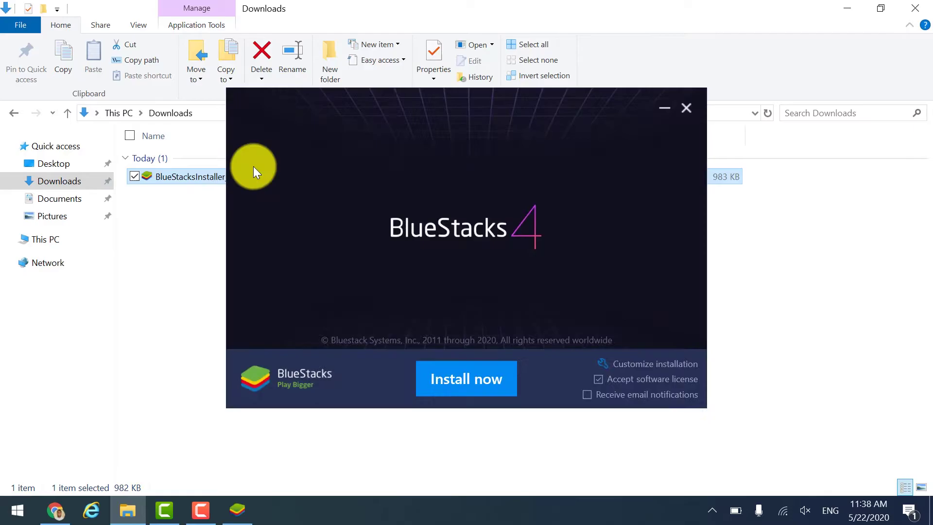
left_click(846, 9)
left_click(877, 7)
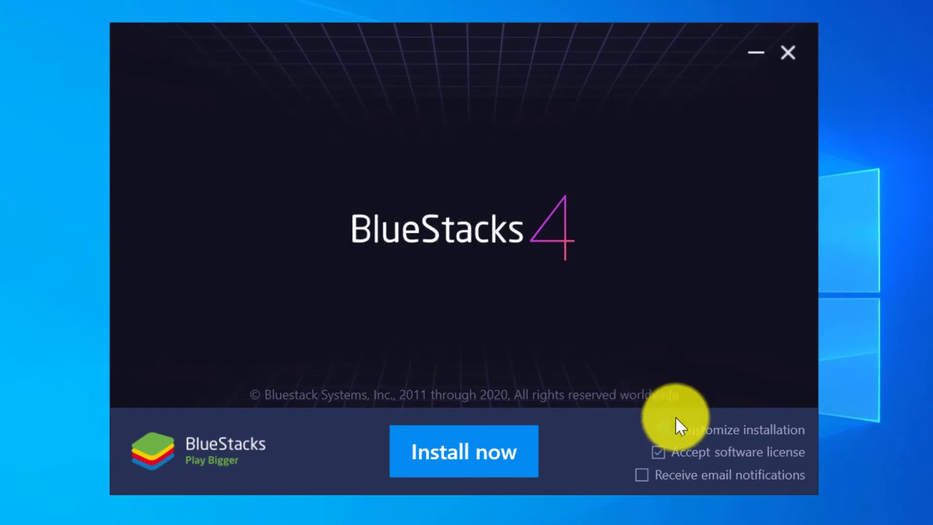
Review the BlueStacks data path in the custom installation options and return to the main installer screen
left_click(781, 436)
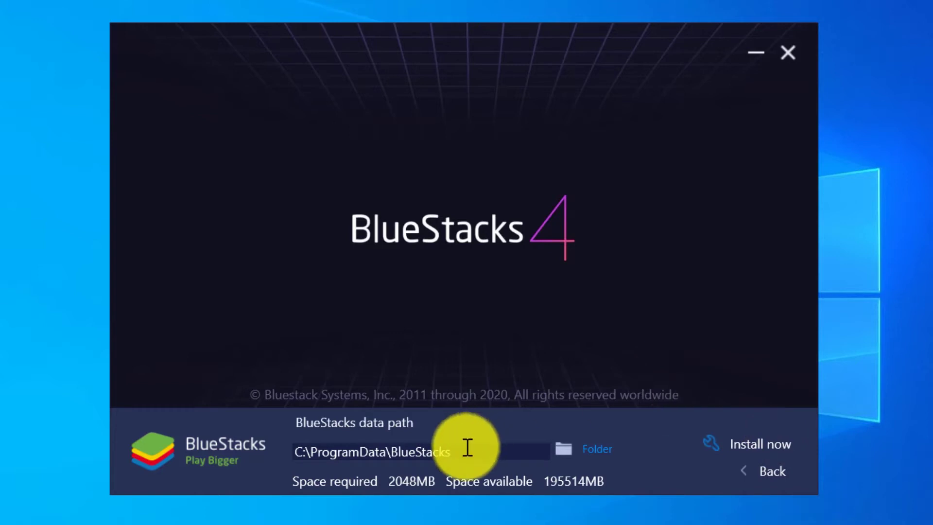
left_click_drag(479, 448, 218, 444)
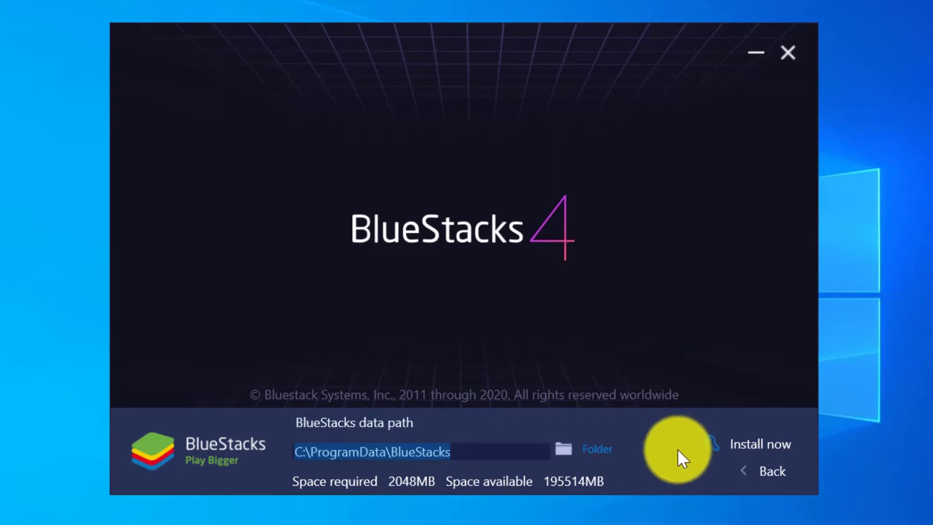
left_click(773, 468)
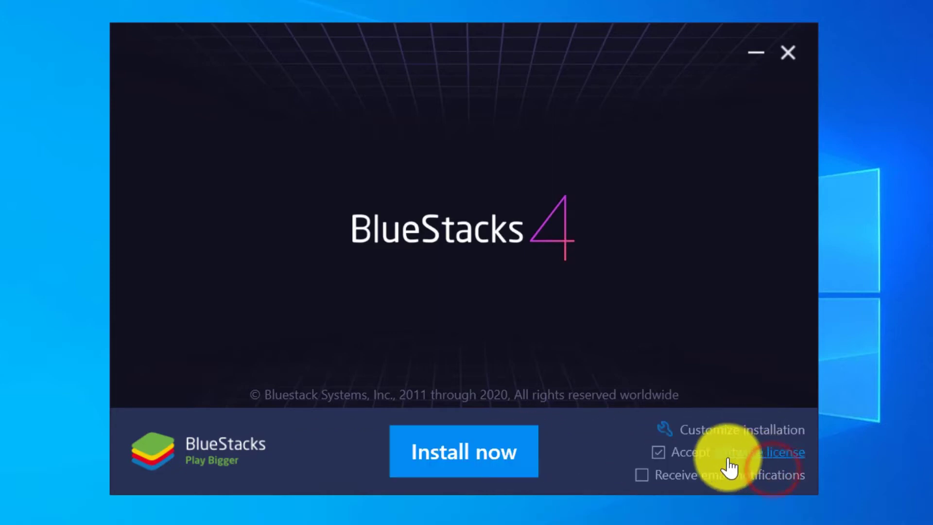
Try to install BlueStacks without accepting the software license, and accept the license again
left_click(662, 455)
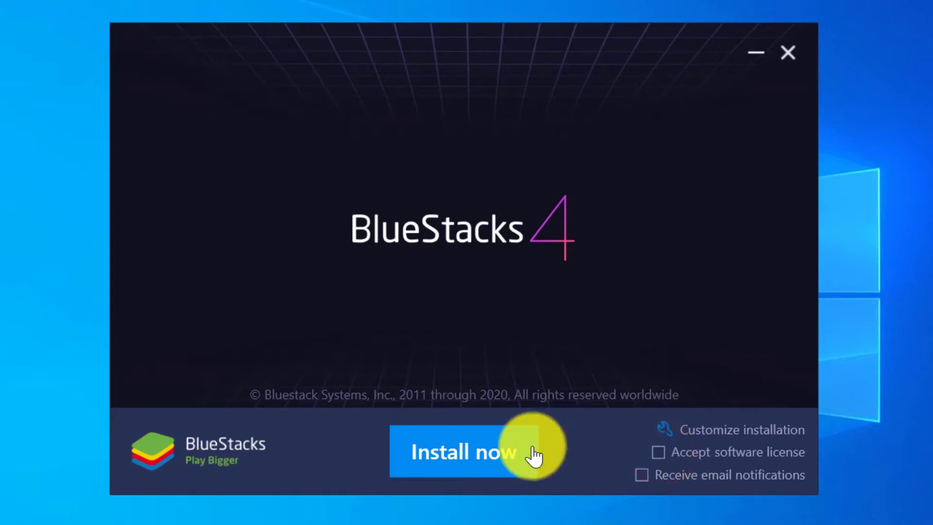
left_click(464, 459)
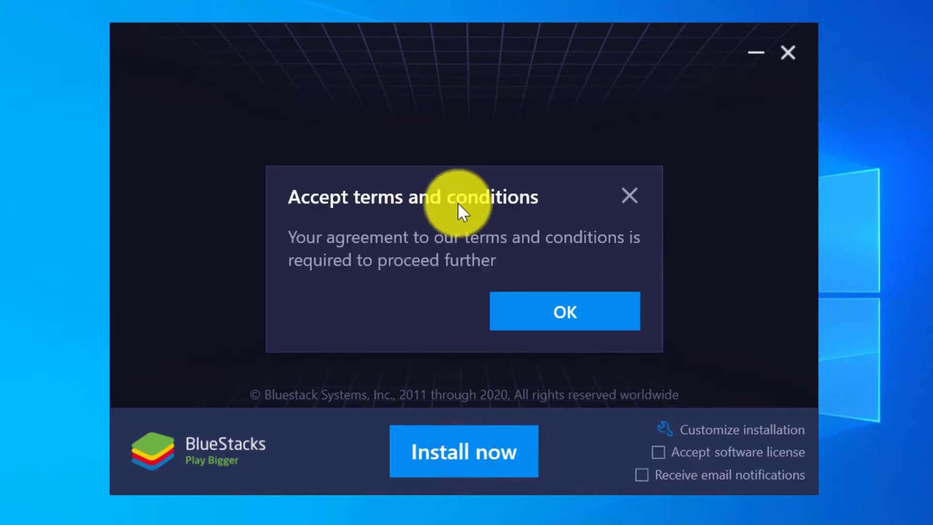
left_click(587, 310)
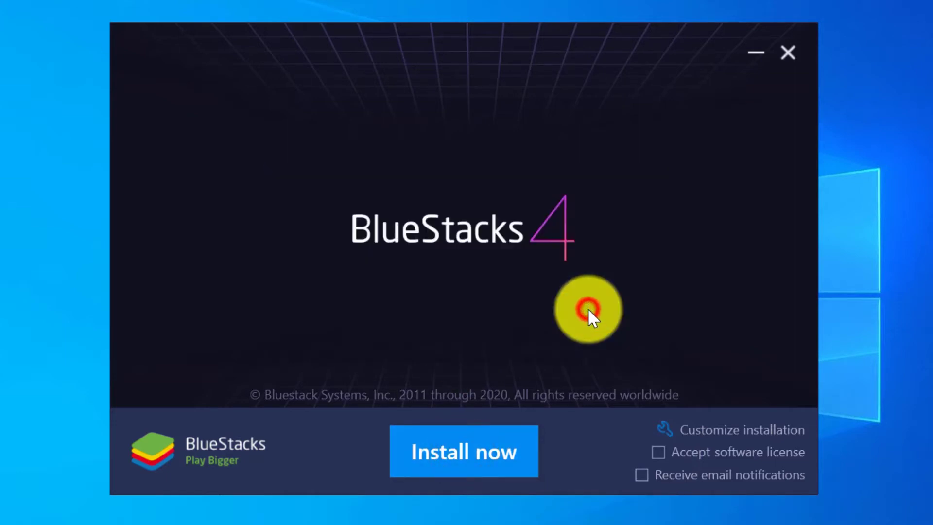
left_click(659, 452)
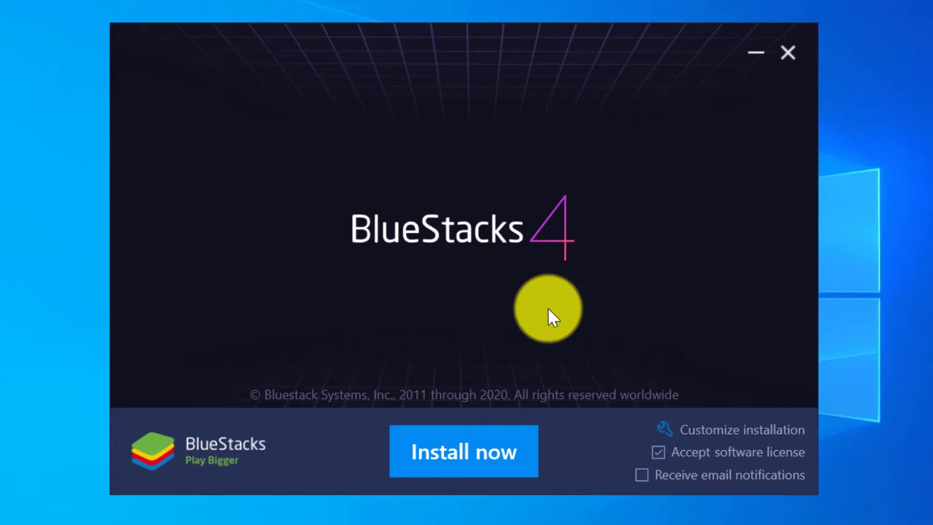
Install BlueStacks and select the BlueStacks and BlueStacks Multi-Instance shortcuts on the desktop
left_click(462, 466)
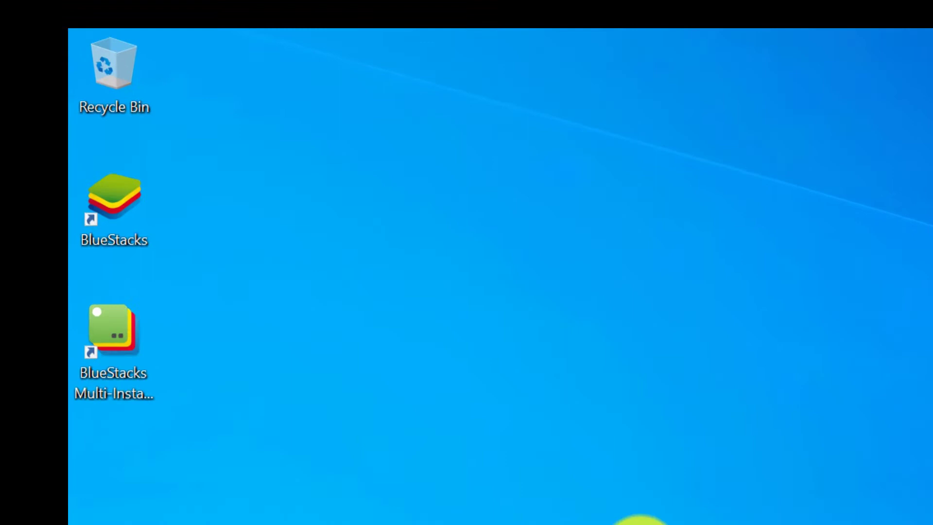
left_click_drag(298, 197, 105, 516)
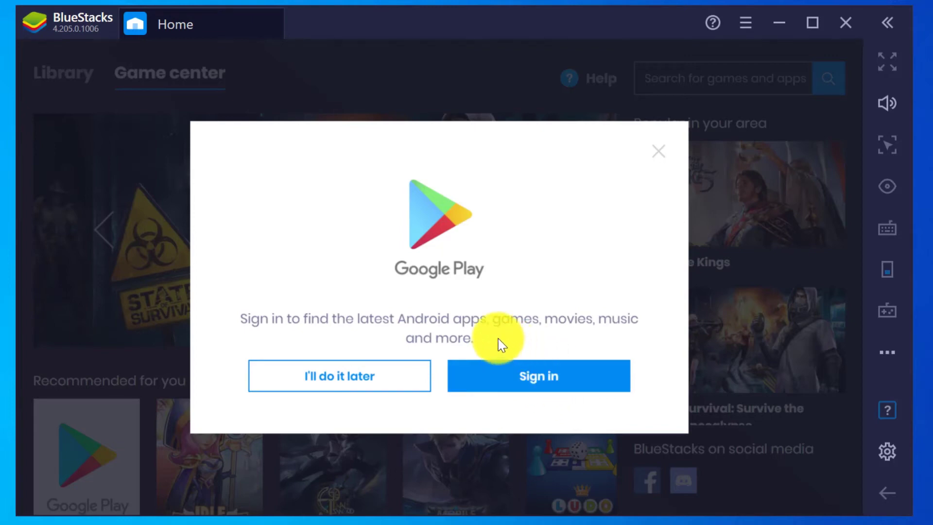
Postpone the Google Play sign-in and step through the introductory tour to open the BlueStacks Library
left_click(331, 383)
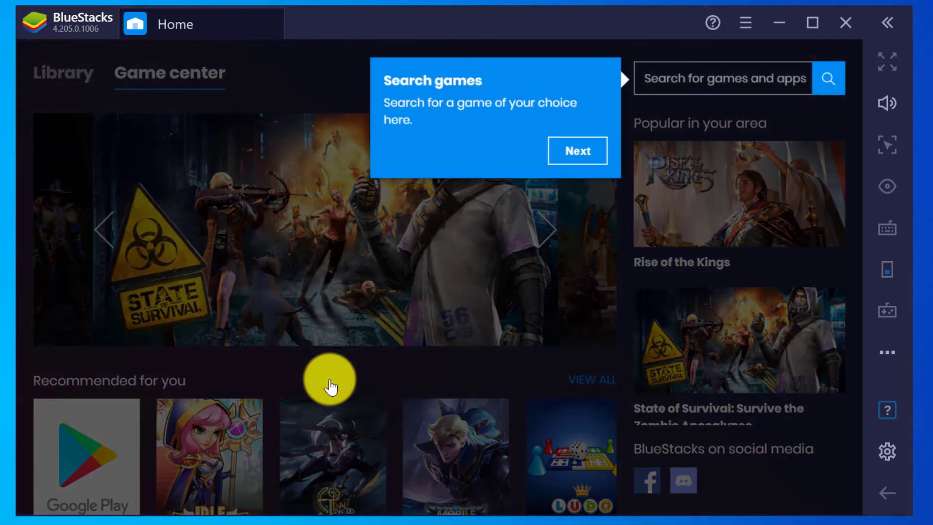
left_click(585, 158)
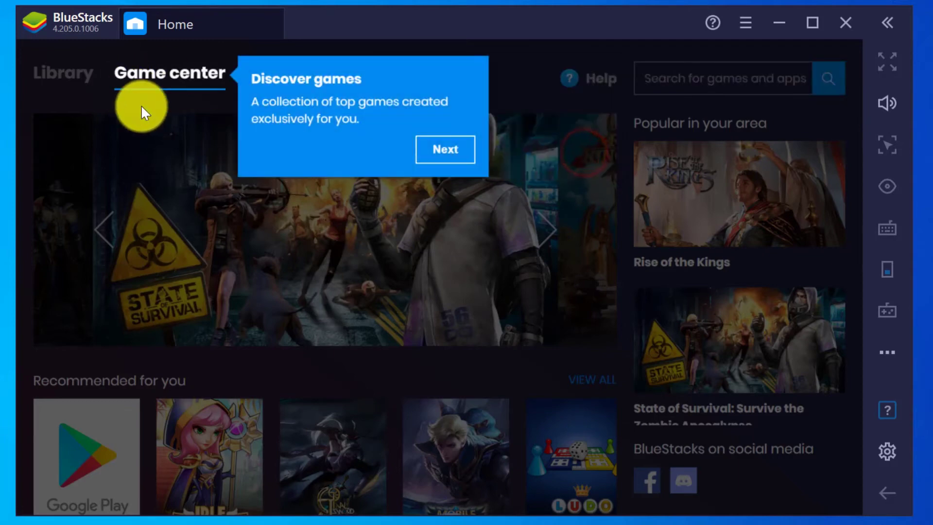
left_click(441, 153)
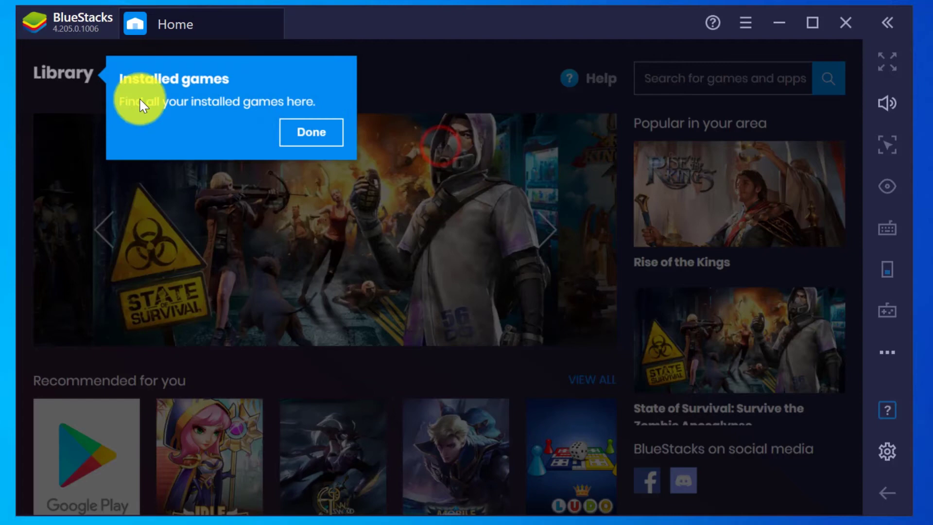
left_click(325, 142)
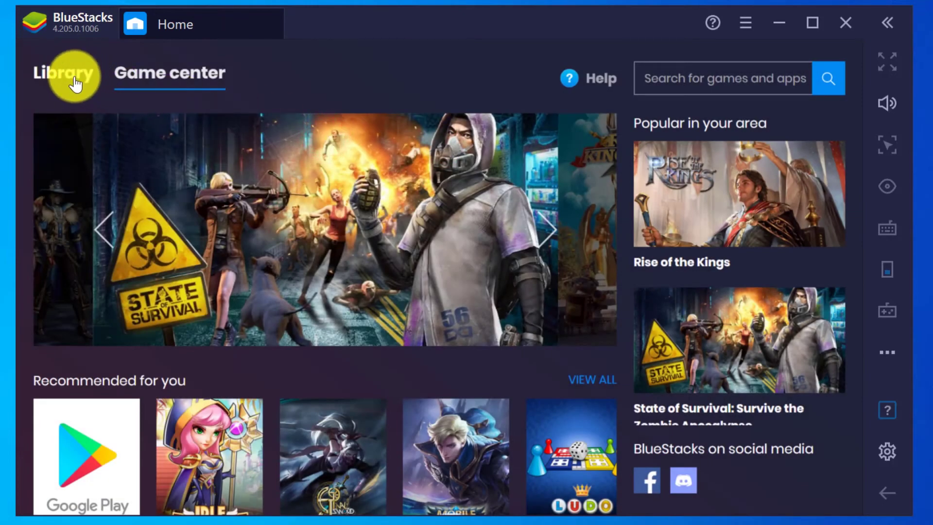
left_click(75, 83)
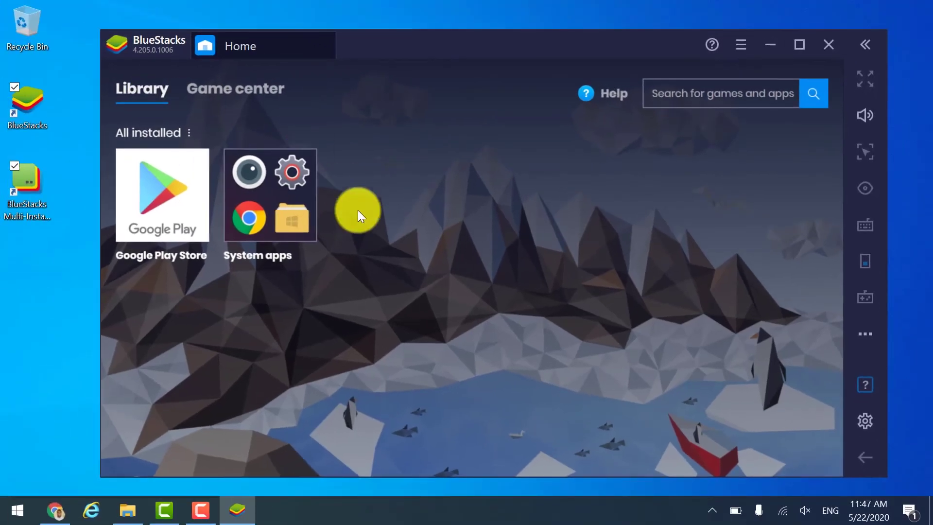
Switch to Chrome and return to the ToTok Messenger site with its download options
left_click(55, 512)
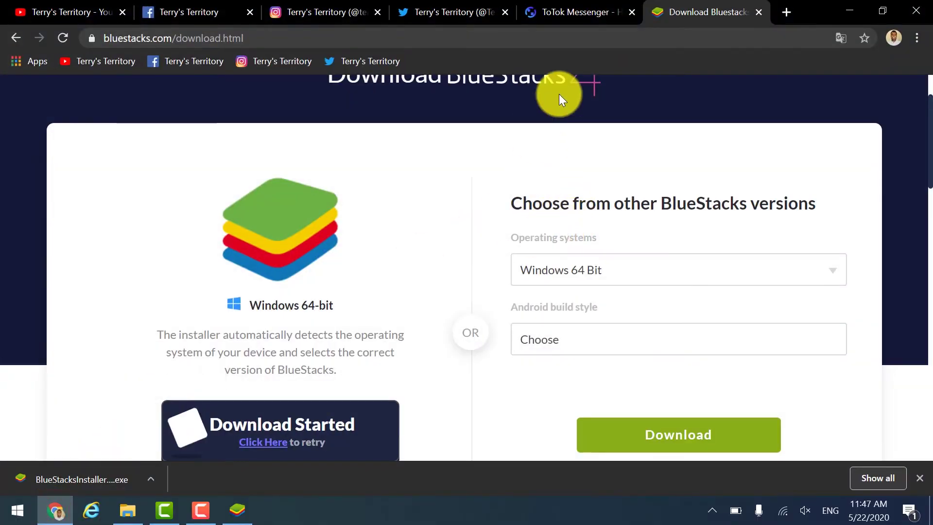
left_click(588, 11)
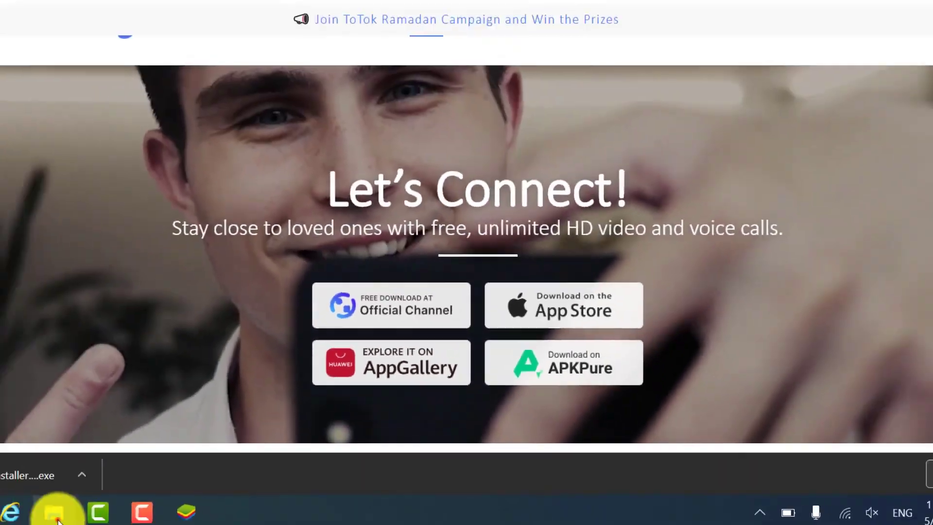
Switch to File Explorer and check the file type of the BlueStacks installer in the Downloads folder through its properties
left_click(55, 518)
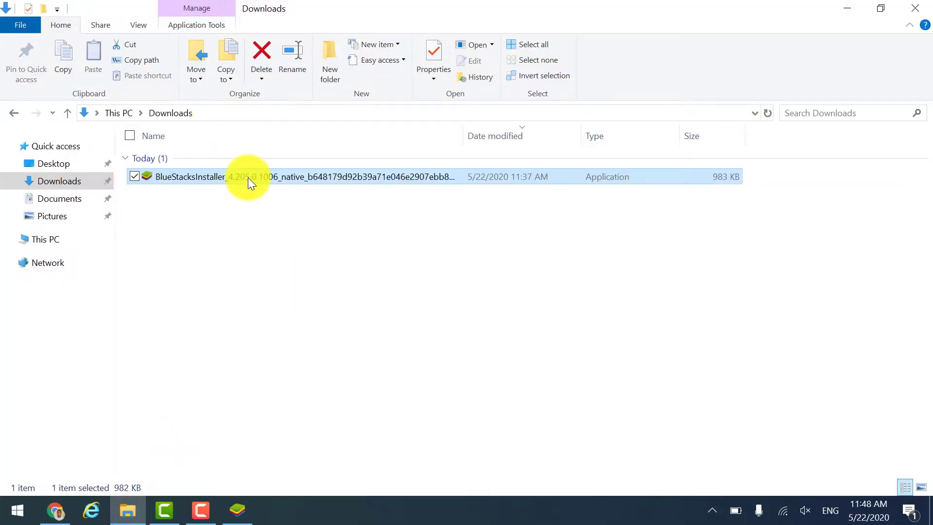
right_click(248, 177)
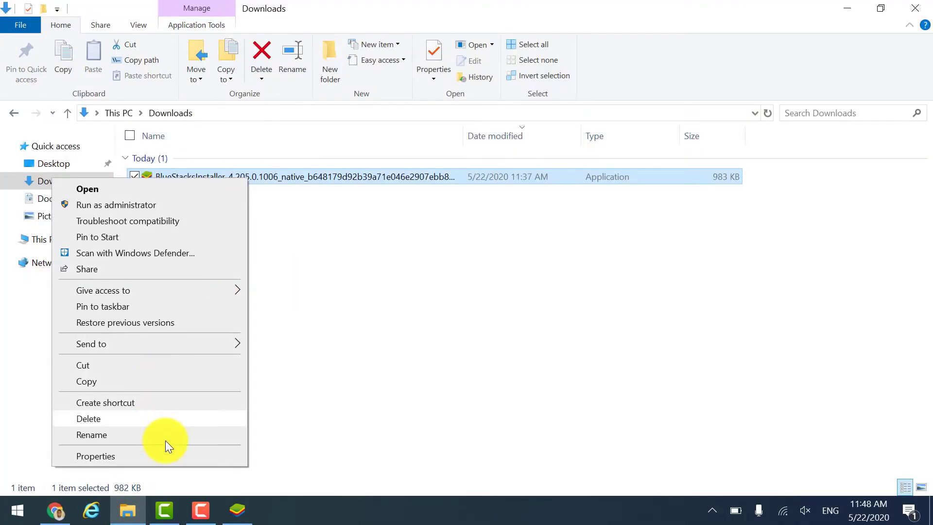
left_click(162, 462)
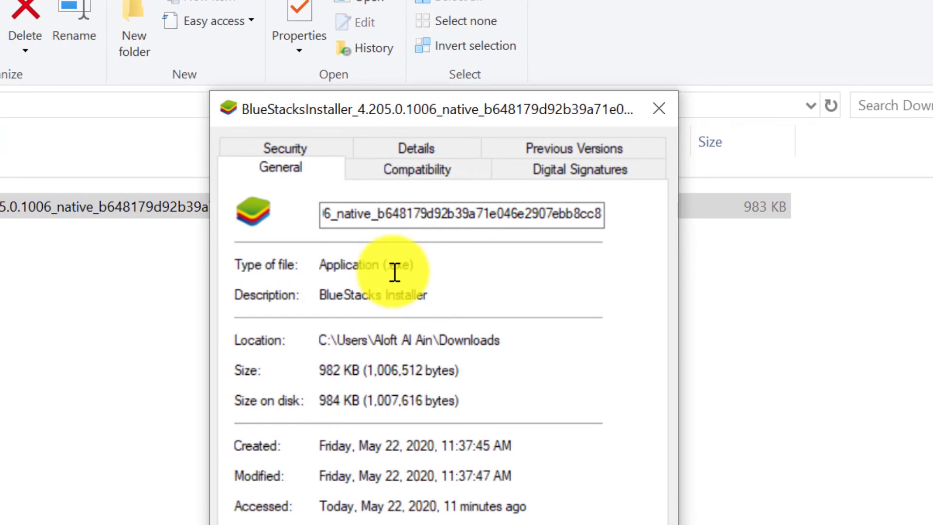
left_click(420, 249)
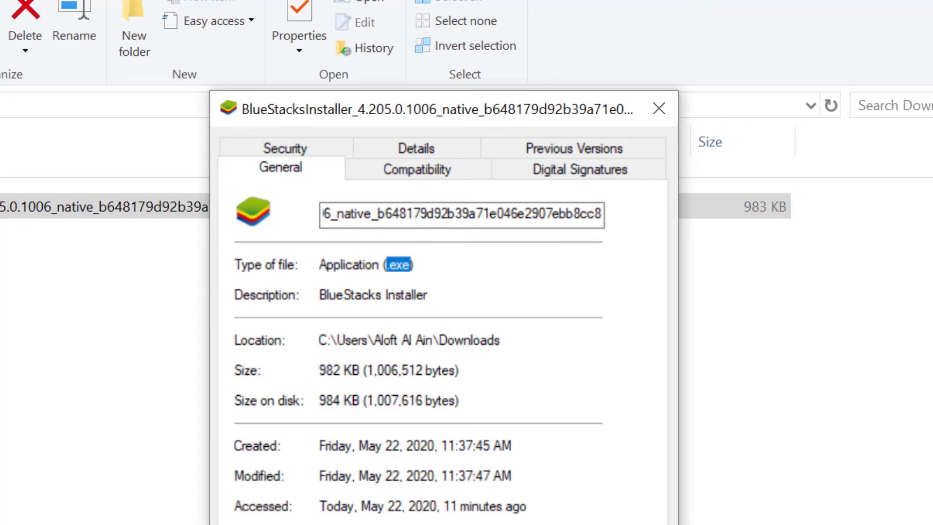
key("Escape")
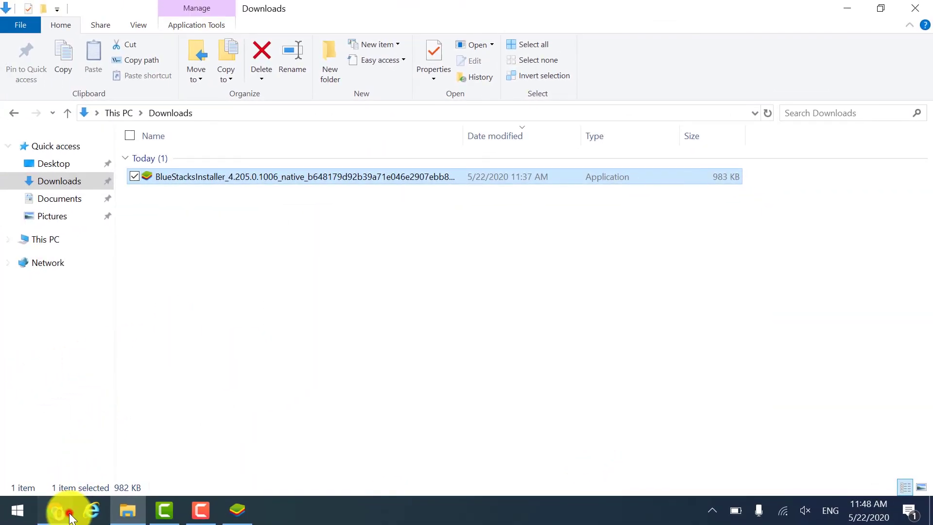
Return to Chrome, open ToTok's APKPure page from the ToTok site, accept the cookies and download the ToTok 1.4.7 APK
left_click(68, 514)
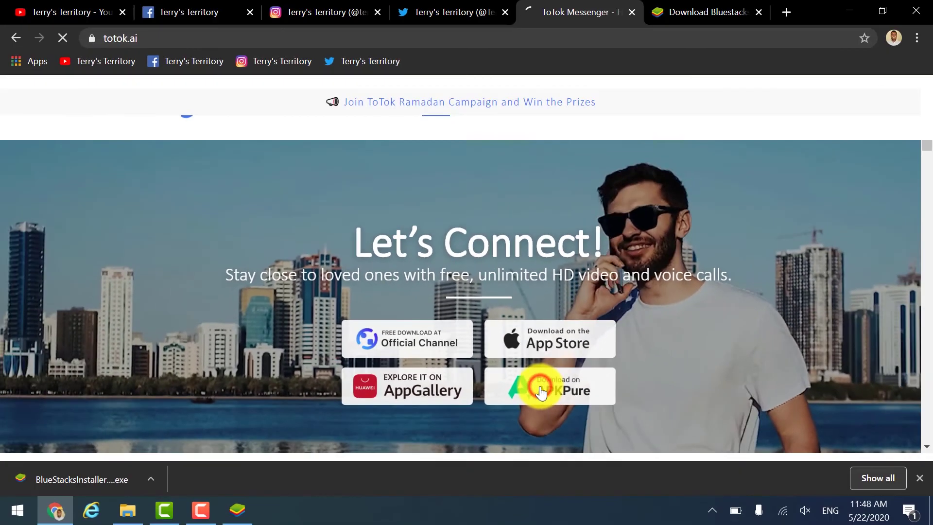
left_click(571, 345)
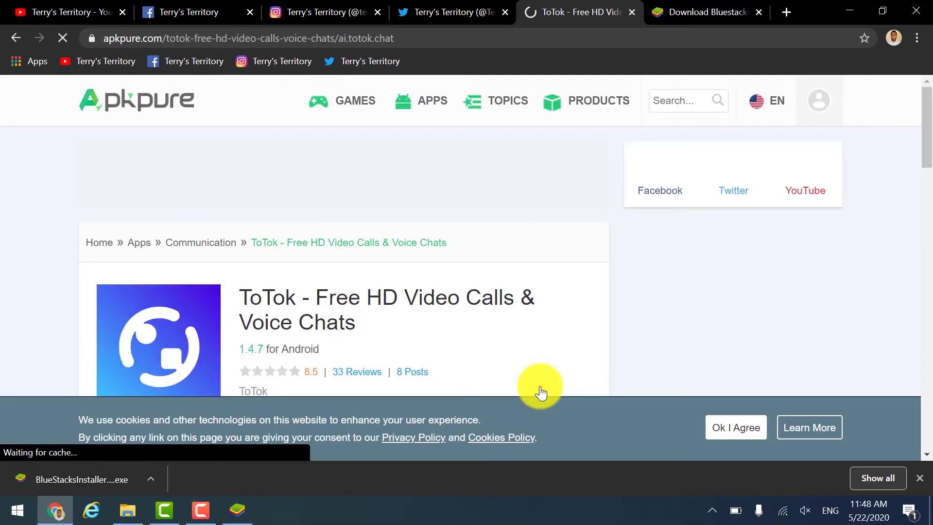
left_click(723, 435)
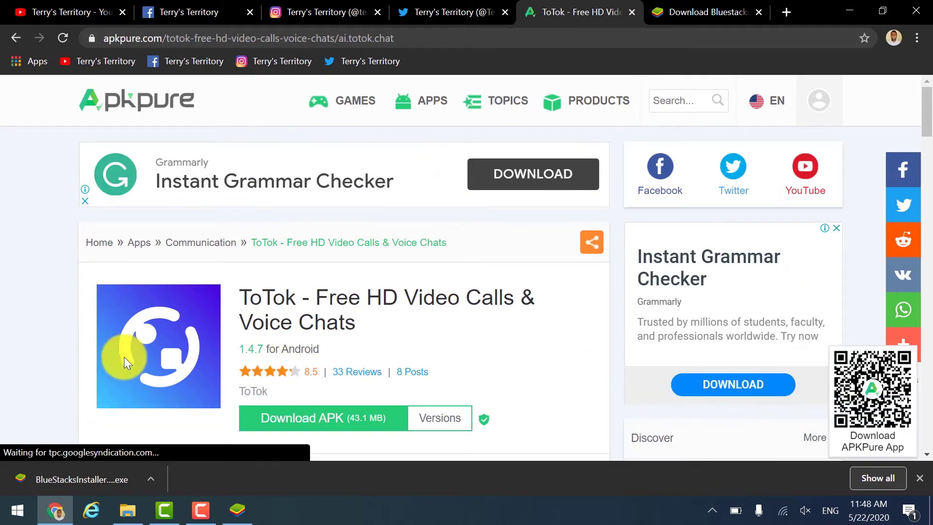
scroll(10, 349, "down", 1)
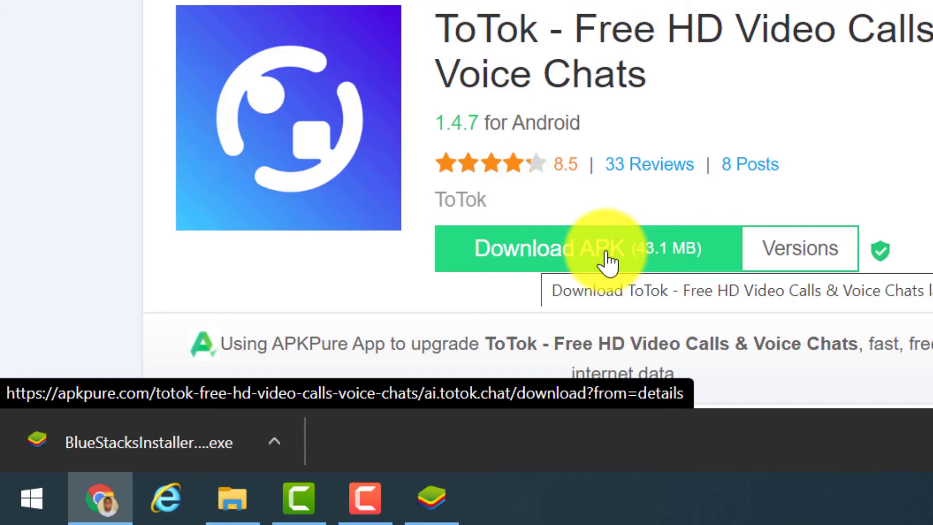
left_click(609, 262)
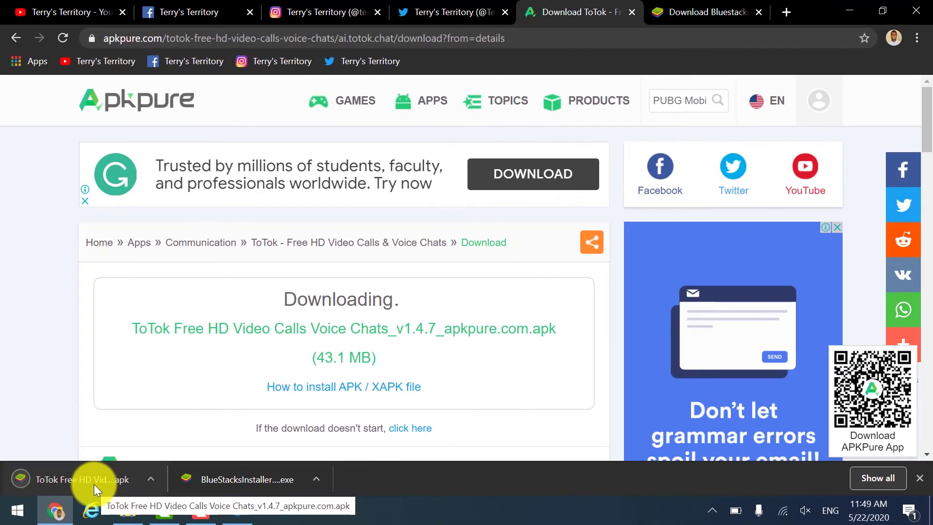
Switch to BlueStacks, minimize the Chrome window behind it and open Media Manager from the System apps
left_click(237, 510)
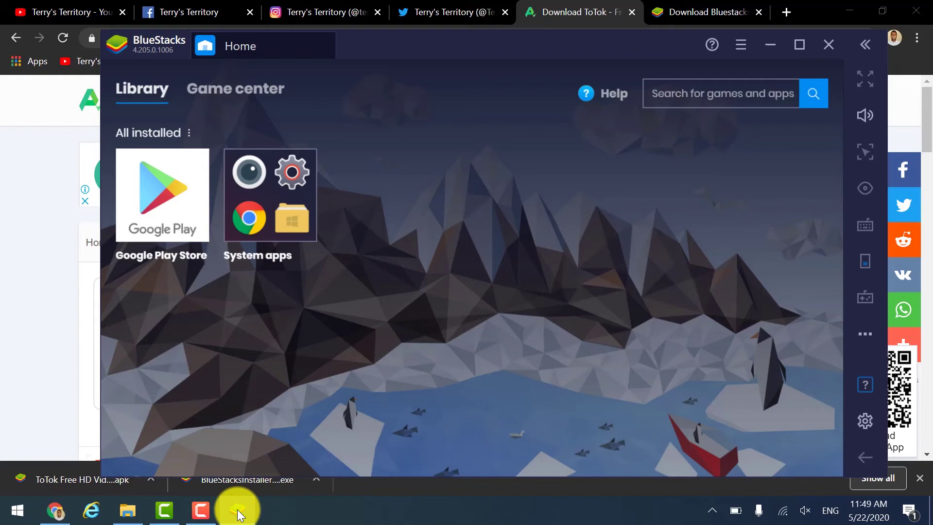
left_click(848, 6)
left_click(844, 7)
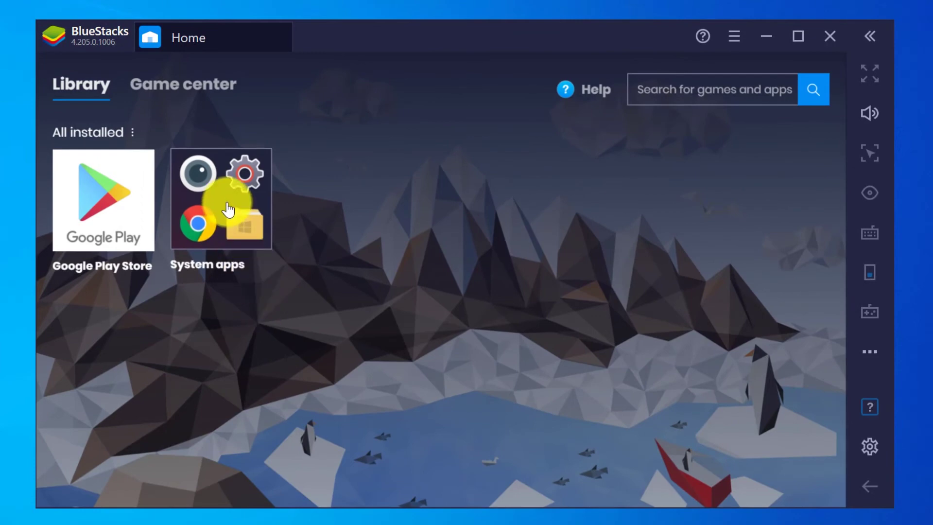
left_click(228, 209)
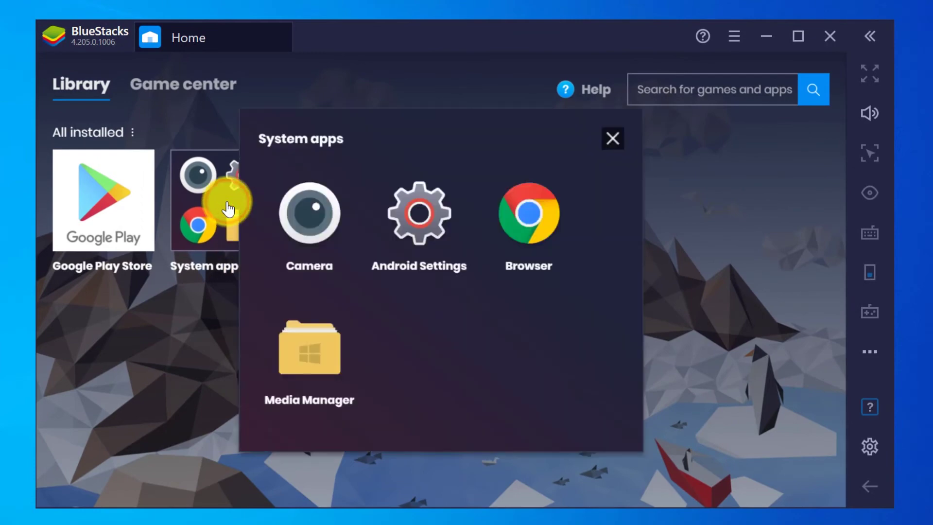
left_click(314, 368)
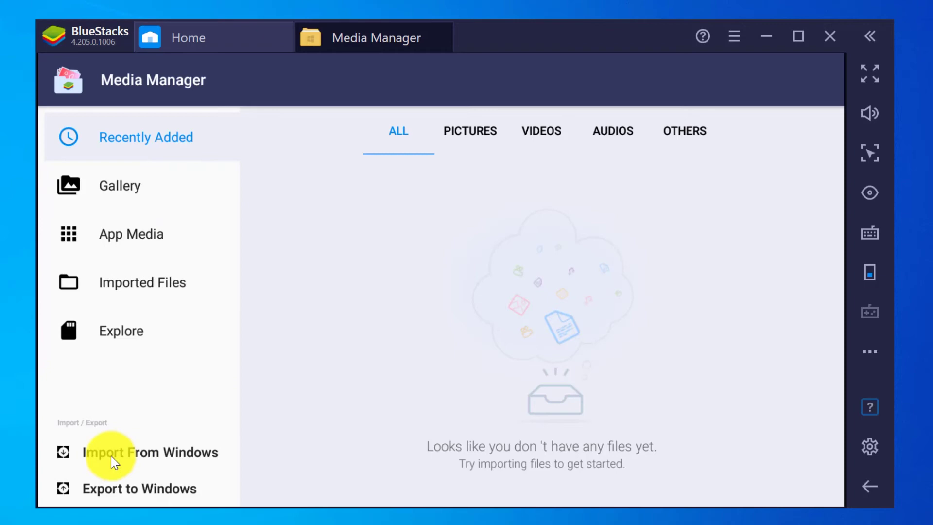
Import the ToTok Free HD Video Calls Voice Chats APK from the Windows Downloads folder into Media Manager
left_click(136, 455)
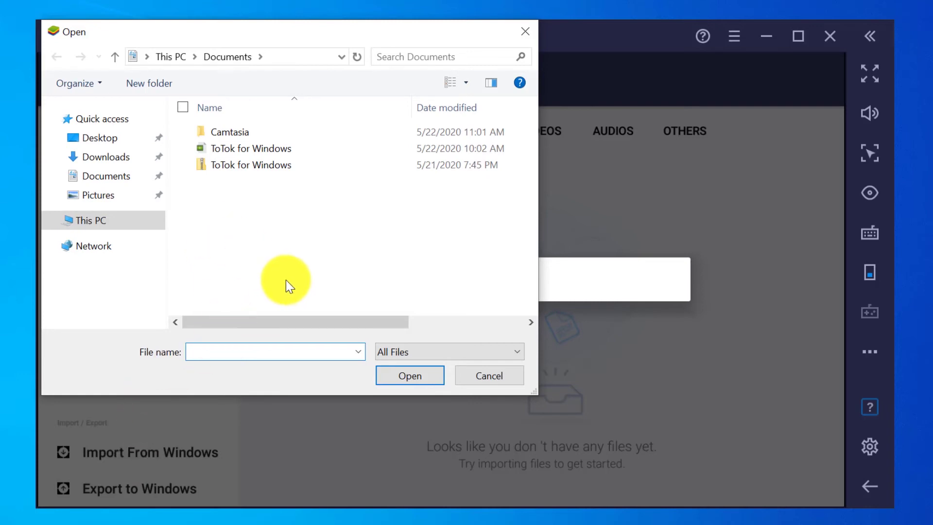
left_click(113, 166)
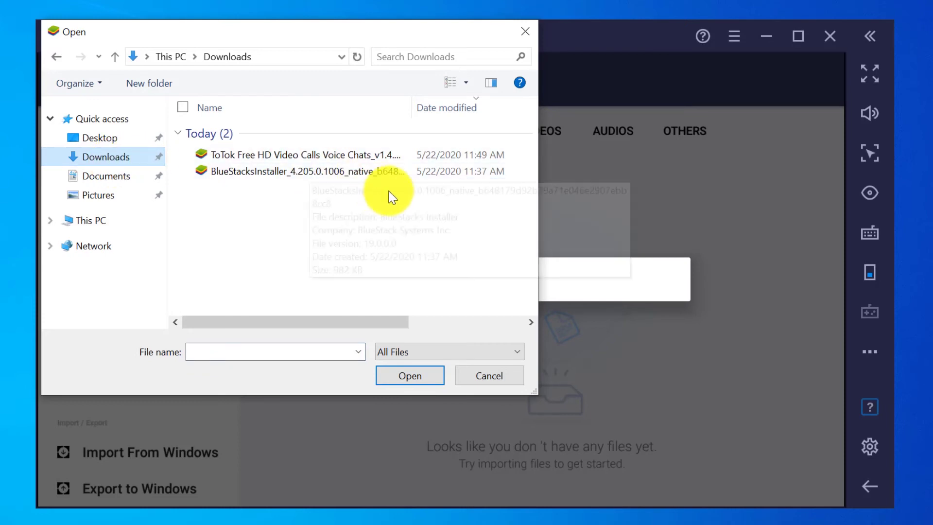
left_click(266, 156)
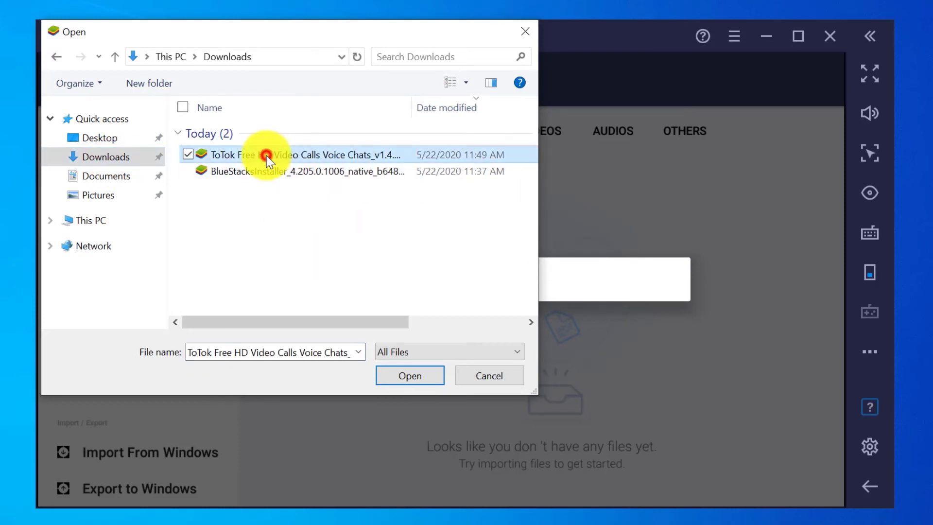
left_click(395, 375)
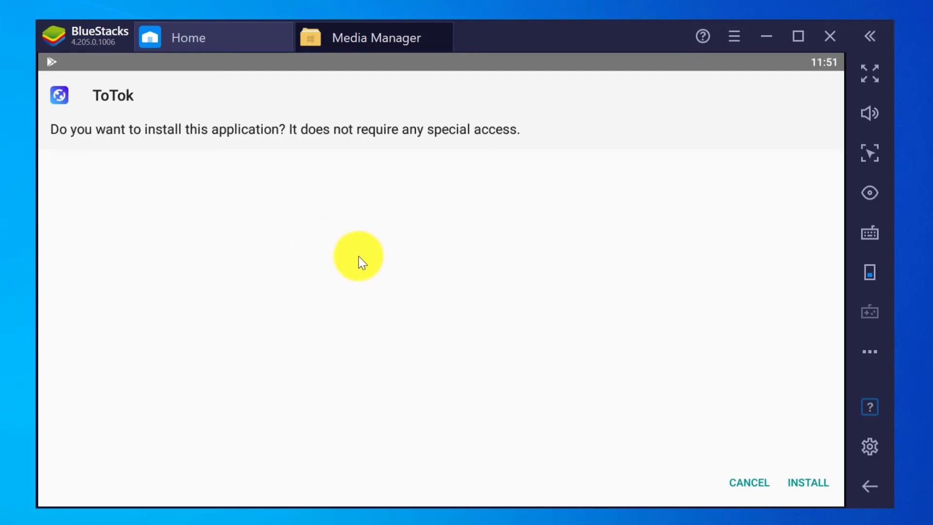
Install ToTok from the imported APK, finish without opening it and close Media Manager to return to the Library
left_click(810, 486)
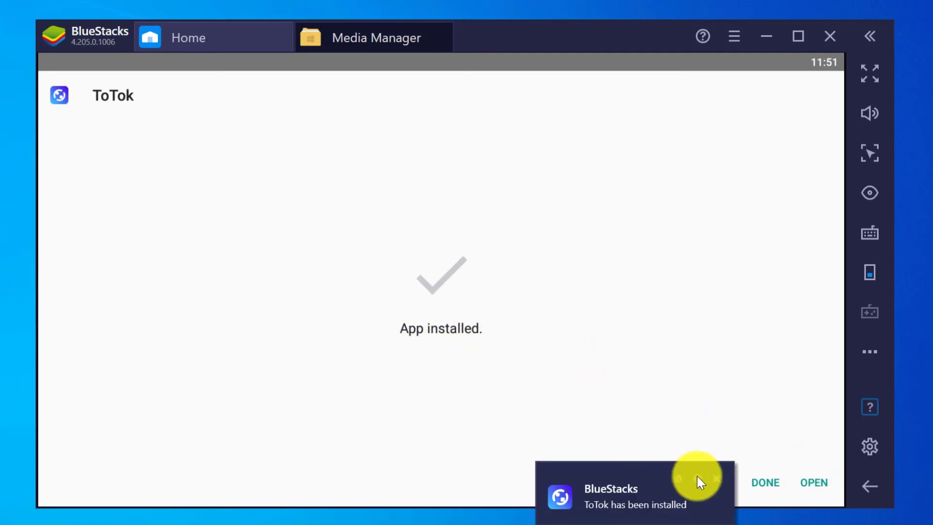
left_click(718, 479)
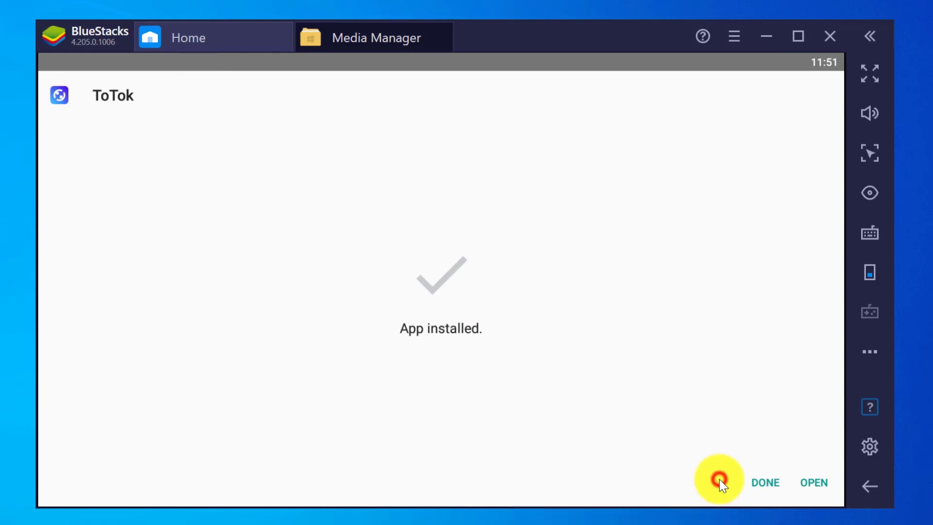
left_click(764, 485)
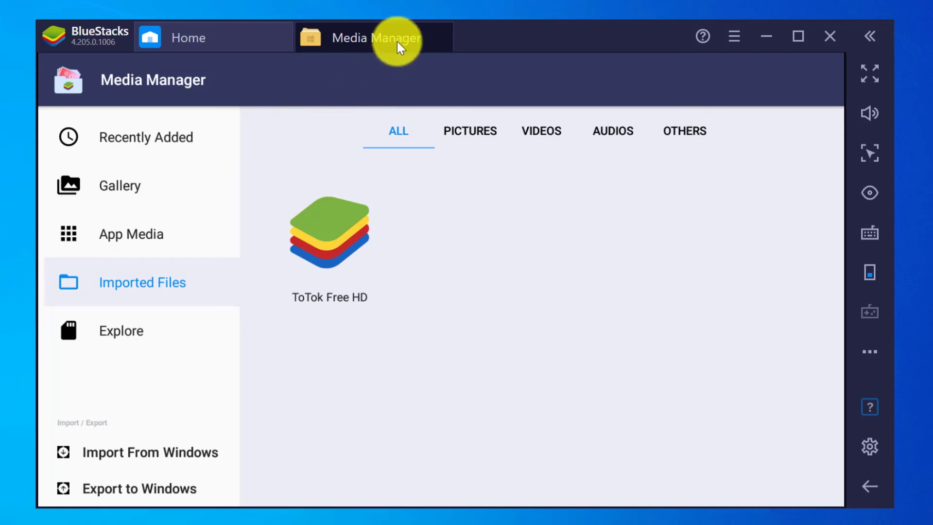
left_click(445, 30)
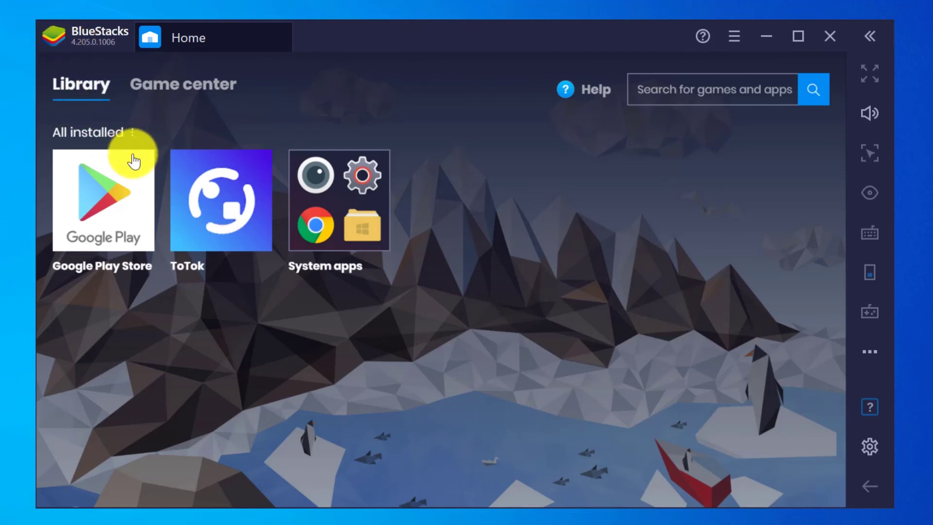
Open ToTok from the Library, agree to its terms to reach the phone number page, and close the app
left_click(217, 217)
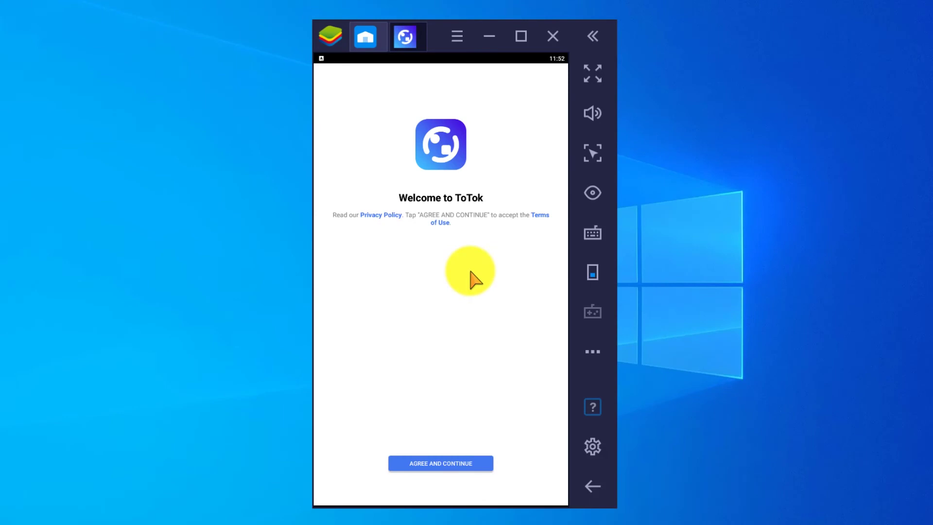
left_click(422, 464)
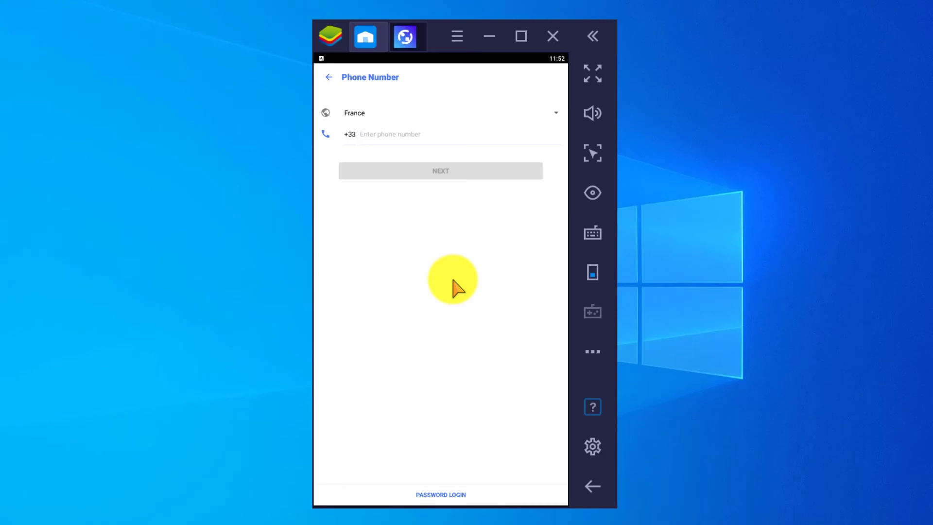
left_click(421, 28)
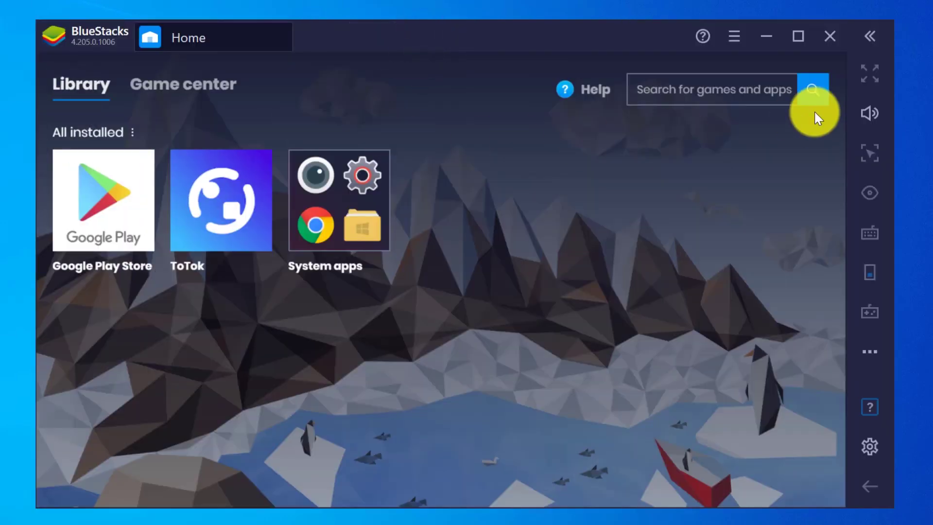
Exit BlueStacks and launch ToTok from its desktop shortcut
left_click(834, 39)
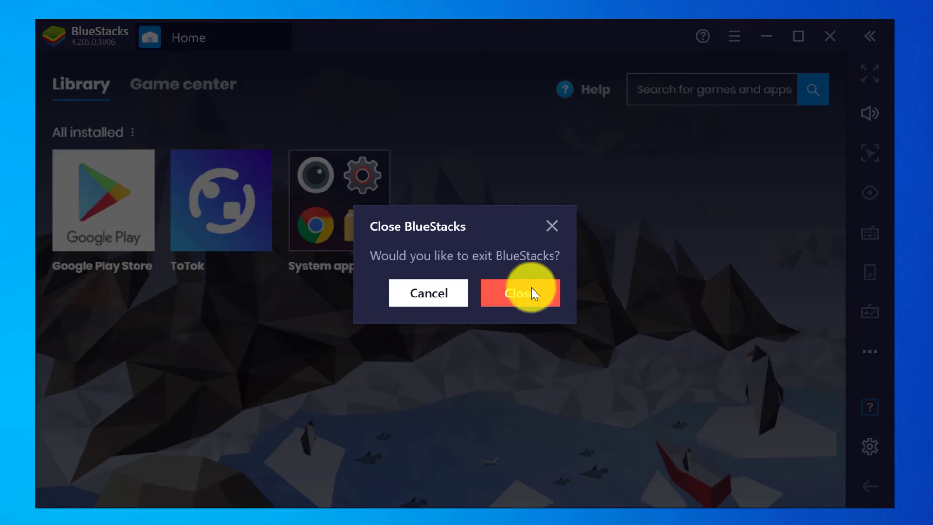
left_click(532, 290)
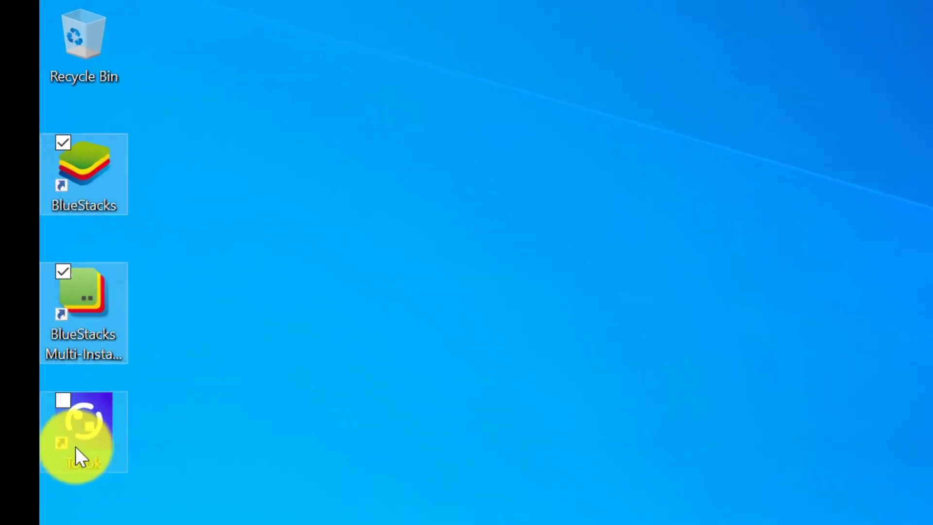
left_click(74, 446)
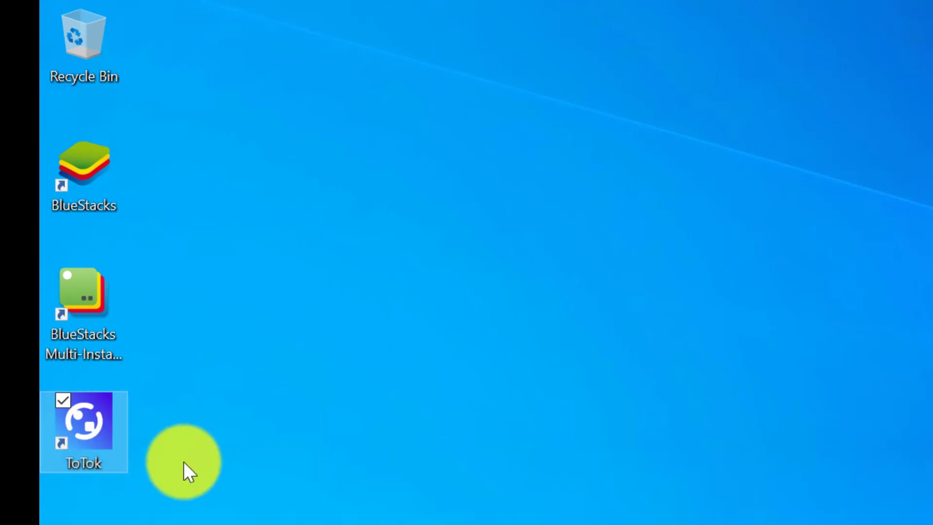
double_click(99, 444)
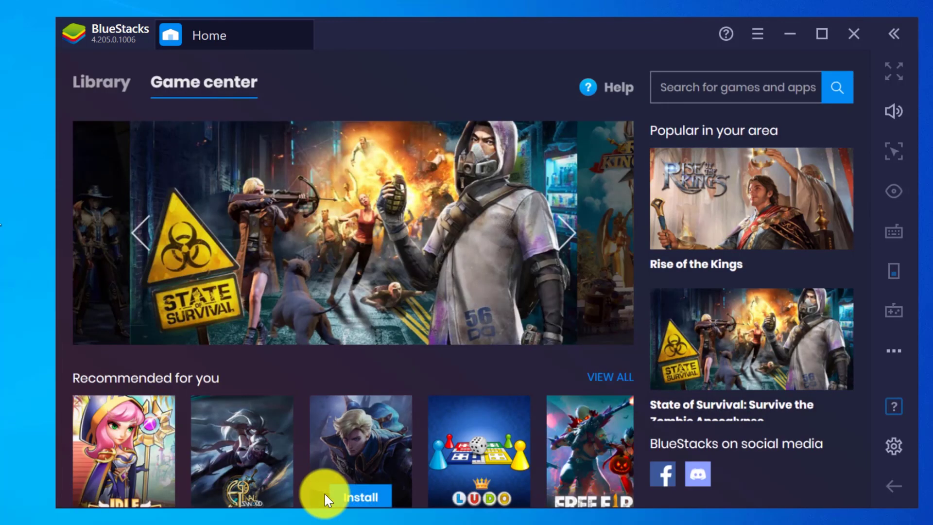
left_click(325, 494)
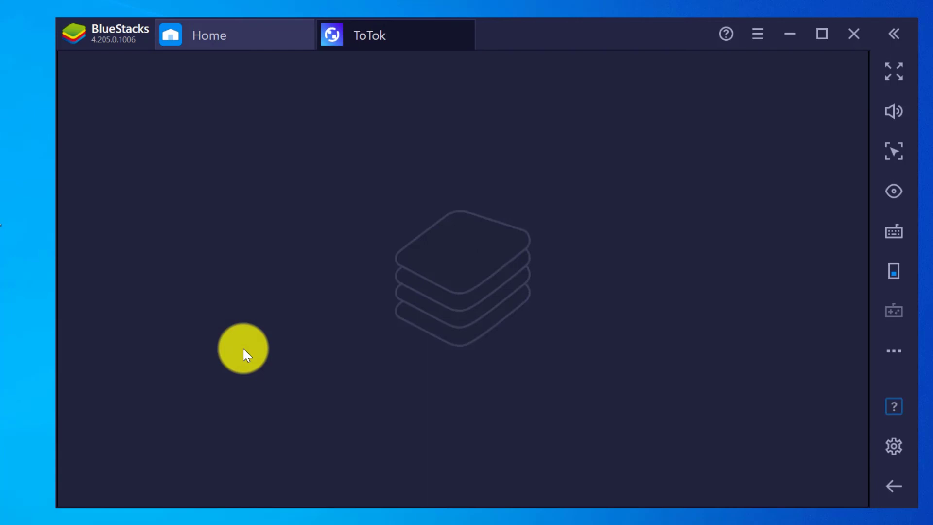